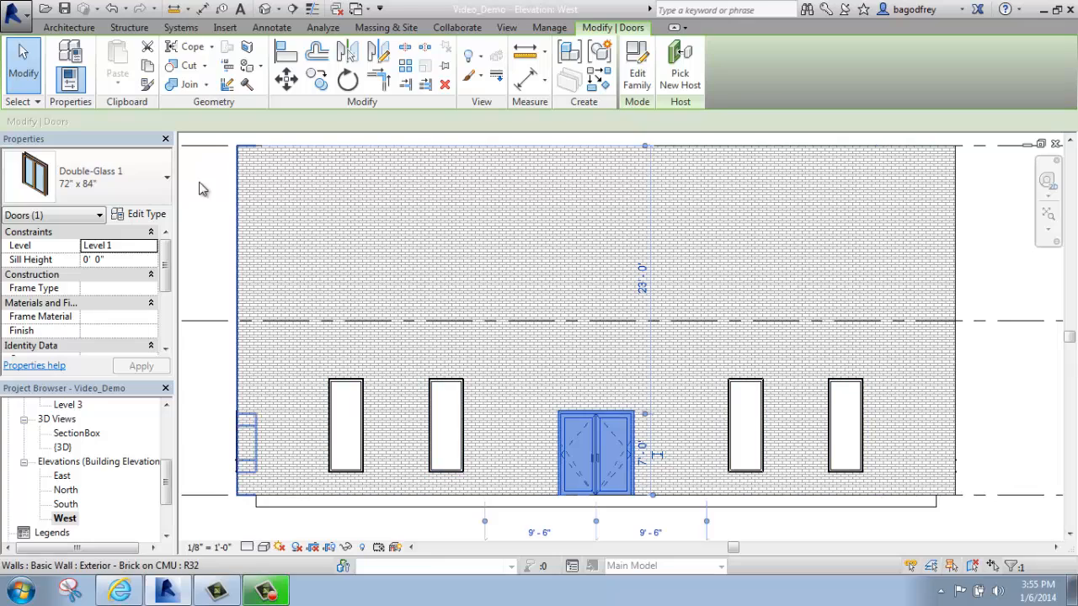
# Step: Duplicate the selected Double-Glass 1 door's type and name the new type 72" x 108"
pyautogui.click(159, 216)
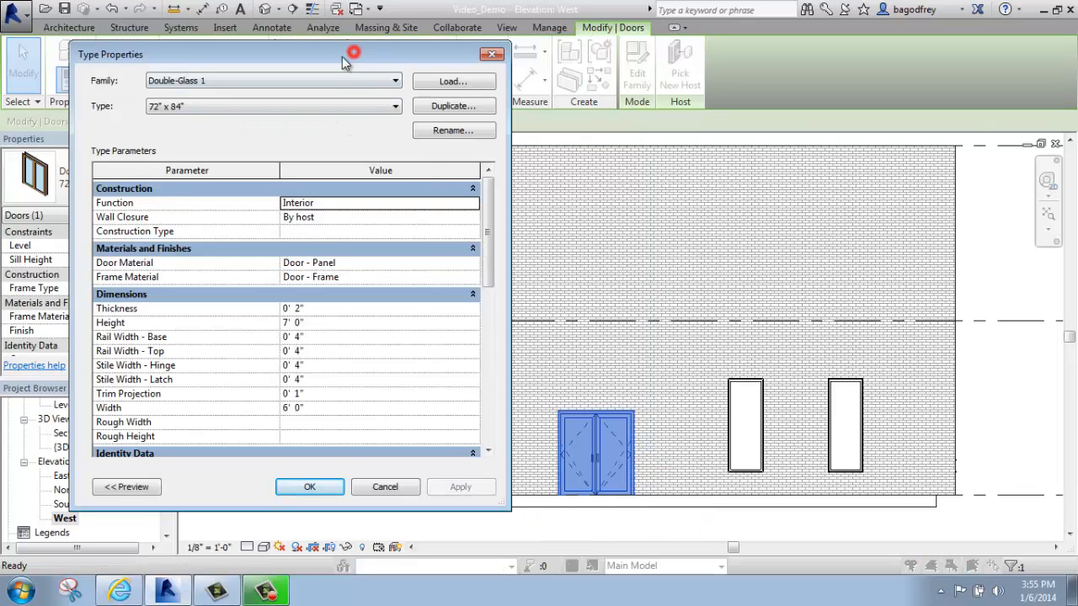
pyautogui.moveTo(342, 57); pyautogui.dragTo(319, 65)
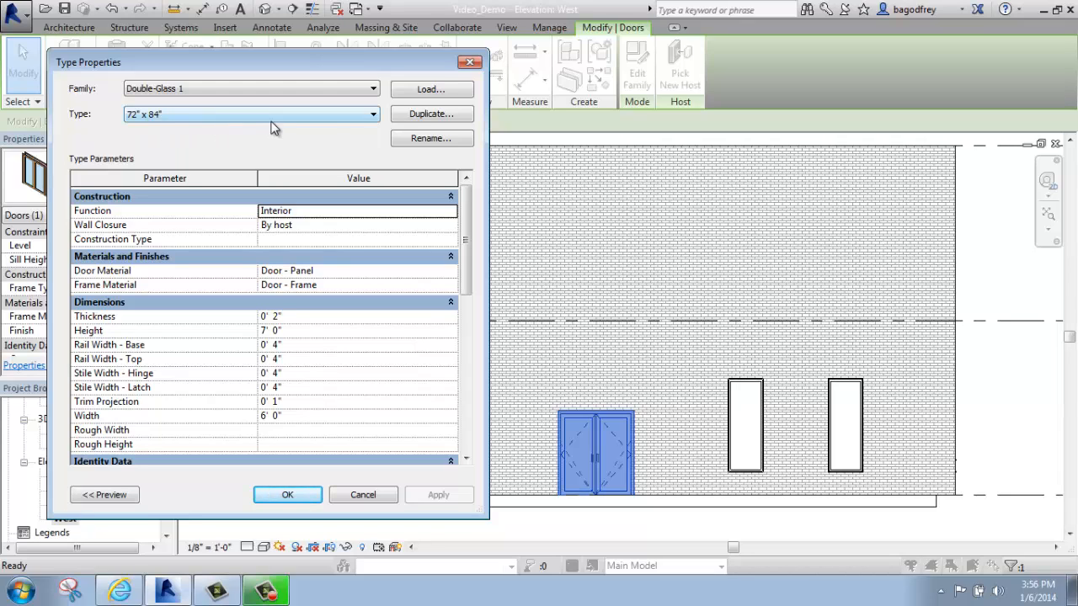
pyautogui.click(409, 116)
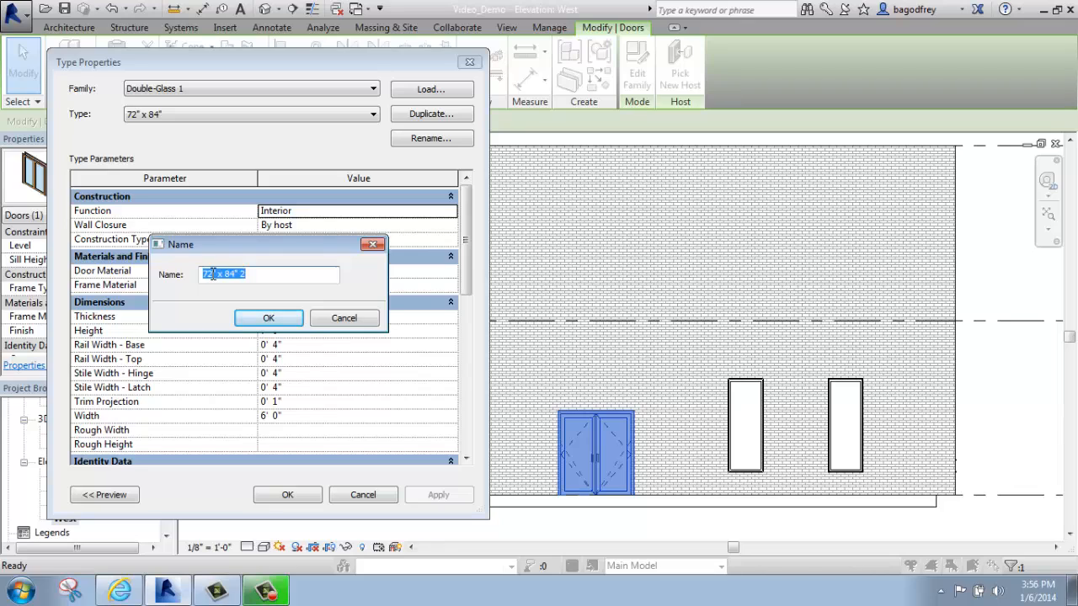
pyautogui.click(234, 274)
pyautogui.press('BackSpace')
pyautogui.press('BackSpace')
pyautogui.press('BackSpace')
pyautogui.press('BackSpace')
pyautogui.press('BackSpace')
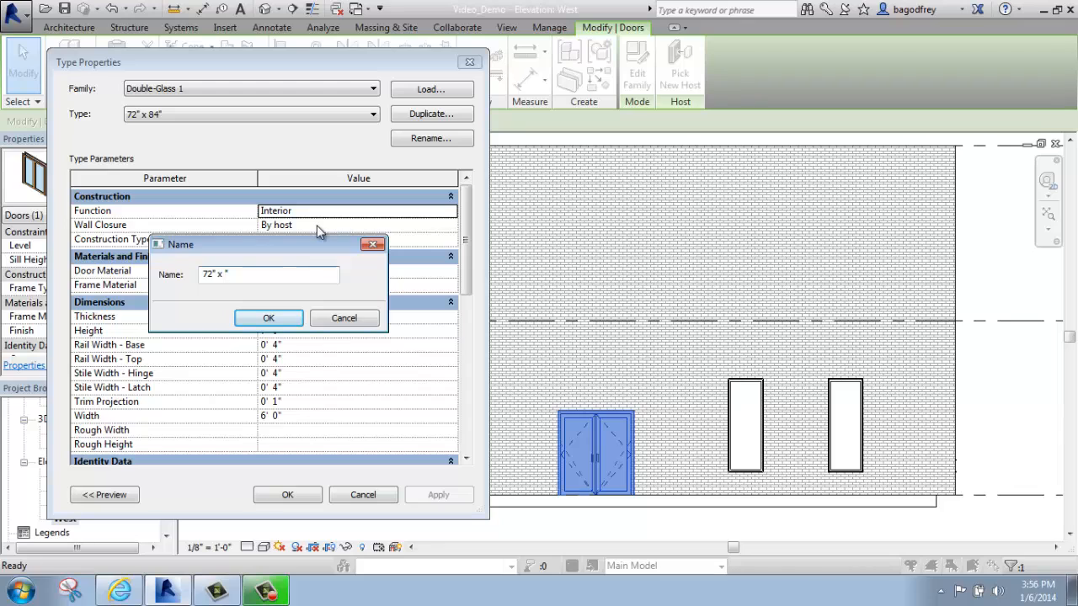
pyautogui.write('108"')
pyautogui.click(264, 315)
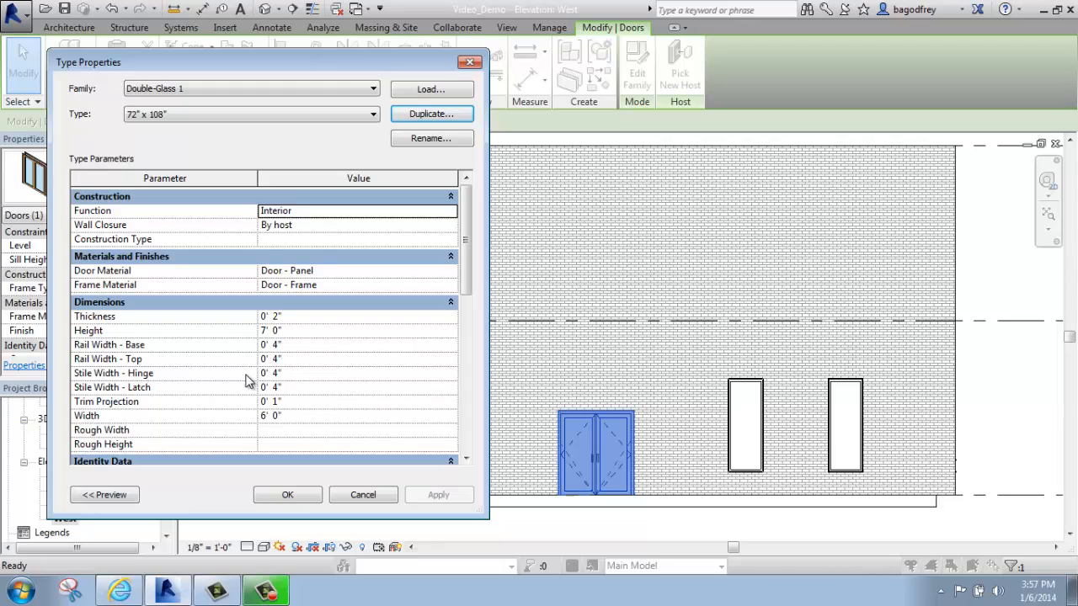
# Step: Set the new door type's width to 108" (9' 0")
pyautogui.click(293, 417)
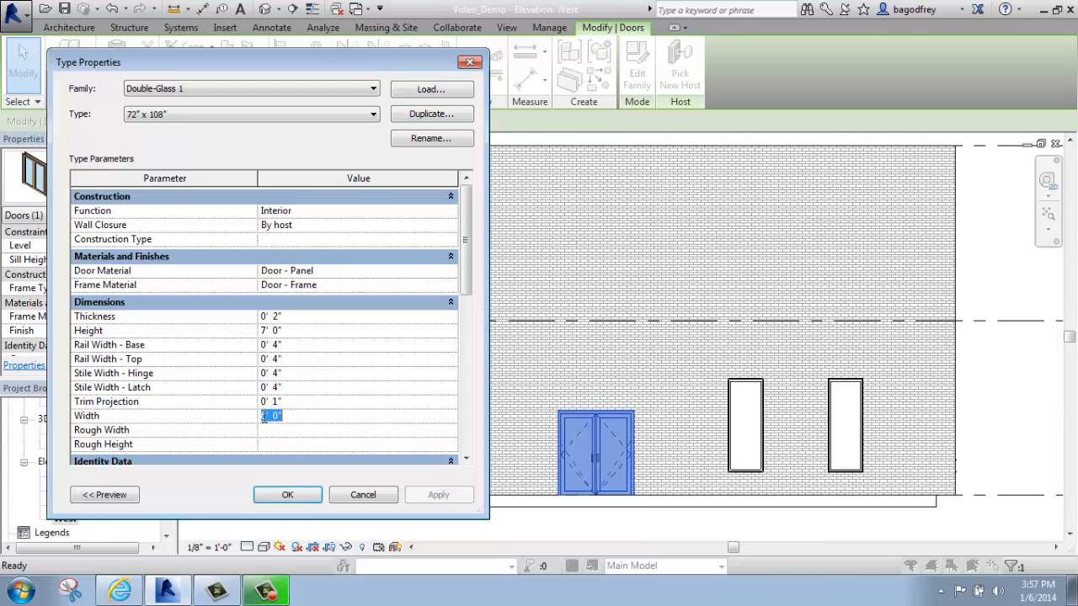
pyautogui.write('108')
pyautogui.click(307, 404)
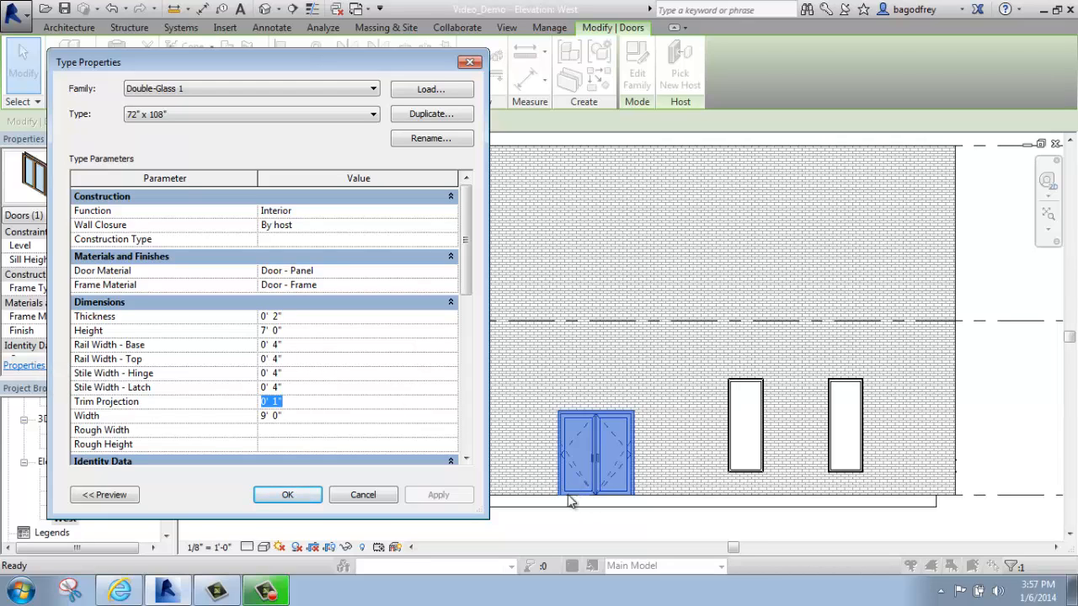
# Step: Set the door type's base rail width to 8" and apply the type changes to the door
pyautogui.click(270, 344)
pyautogui.click(274, 344)
pyautogui.write('8')
pyautogui.press('Return')
pyautogui.click(316, 369)
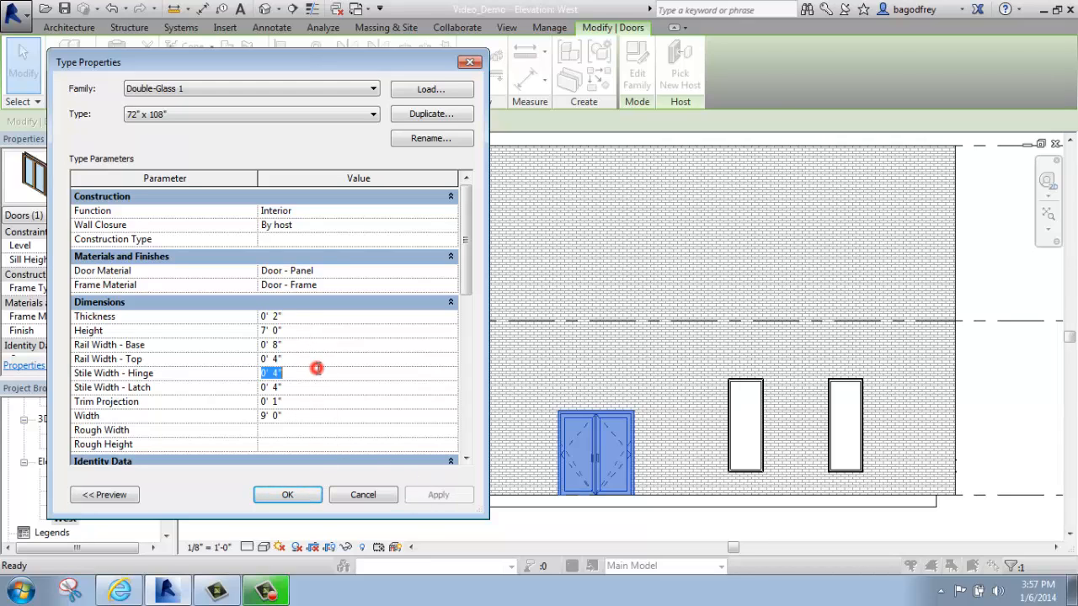
pyautogui.click(290, 496)
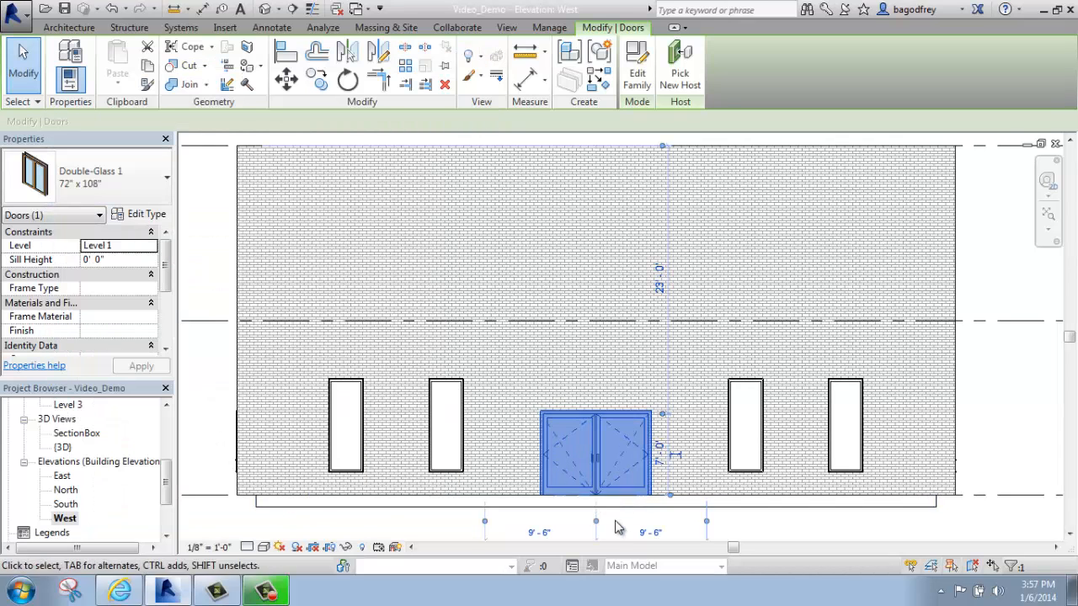
pyautogui.scroll(2, 607, 523)
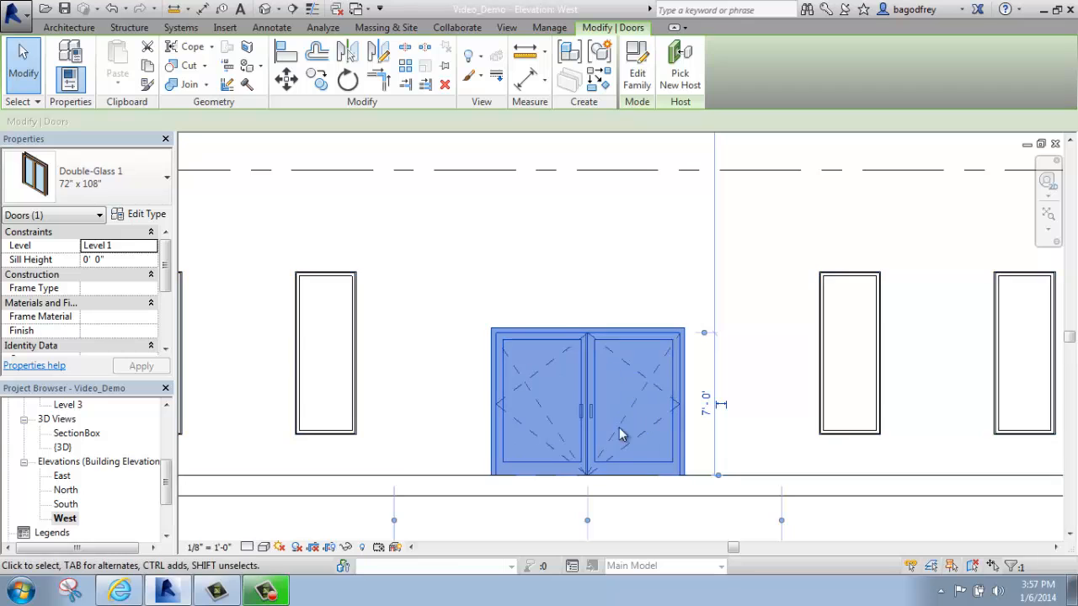
pyautogui.click(629, 517)
pyautogui.scroll(-1, 758, 480)
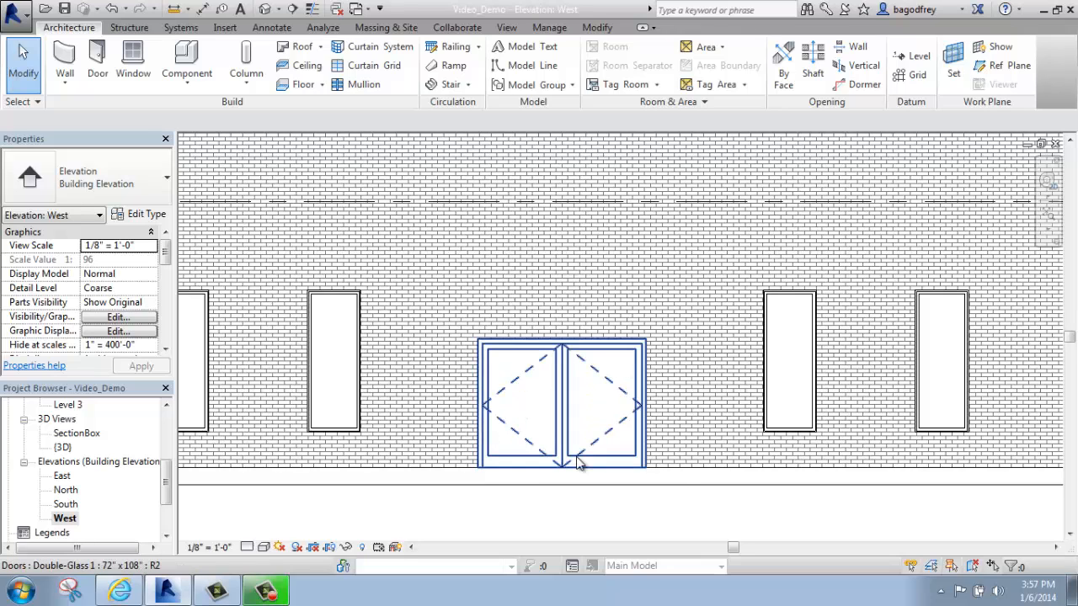
# Step: Reopen the double door's type properties and show the type preview beside the parameters
pyautogui.click(581, 346)
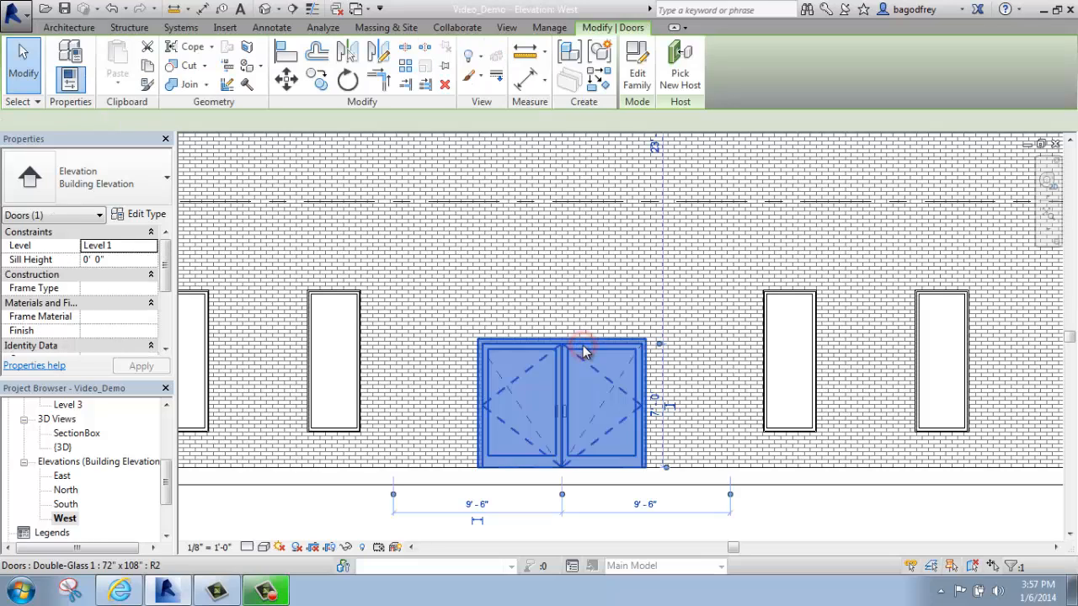
pyautogui.click(139, 214)
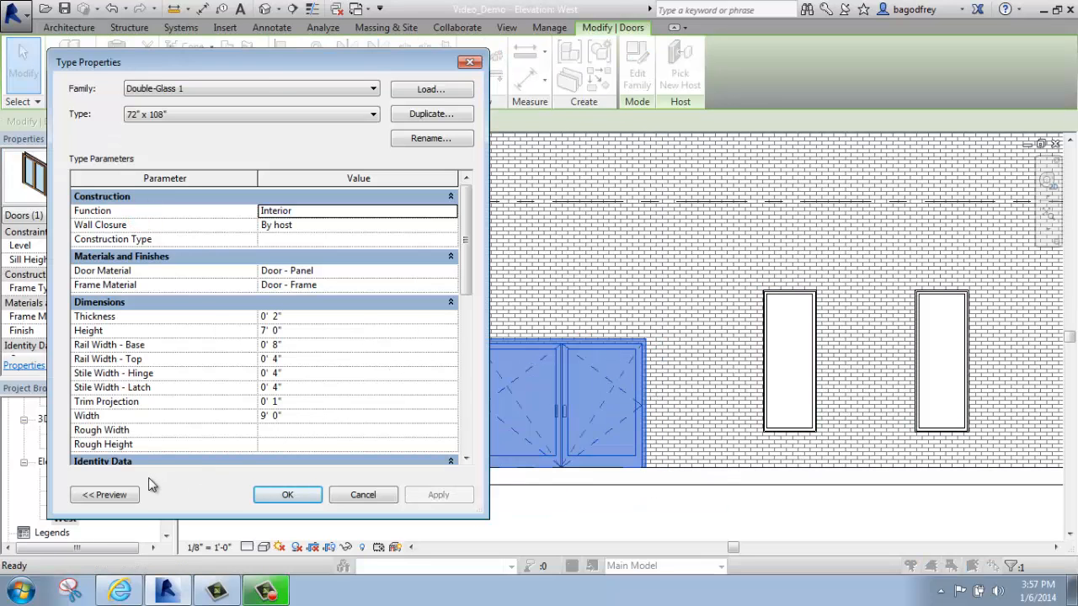
pyautogui.moveTo(268, 59); pyautogui.dragTo(322, 41)
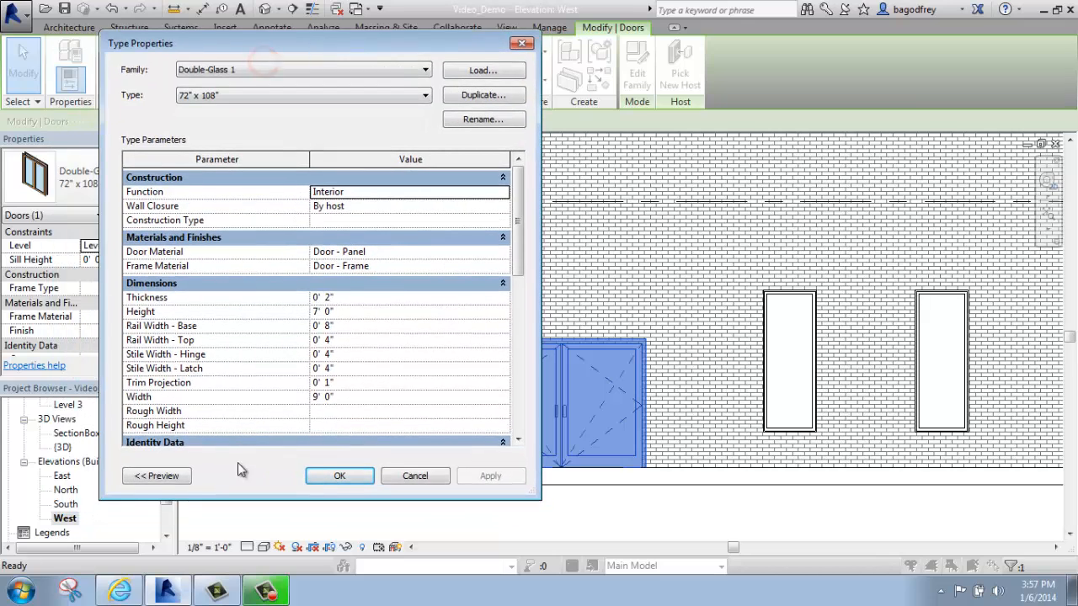
pyautogui.click(158, 476)
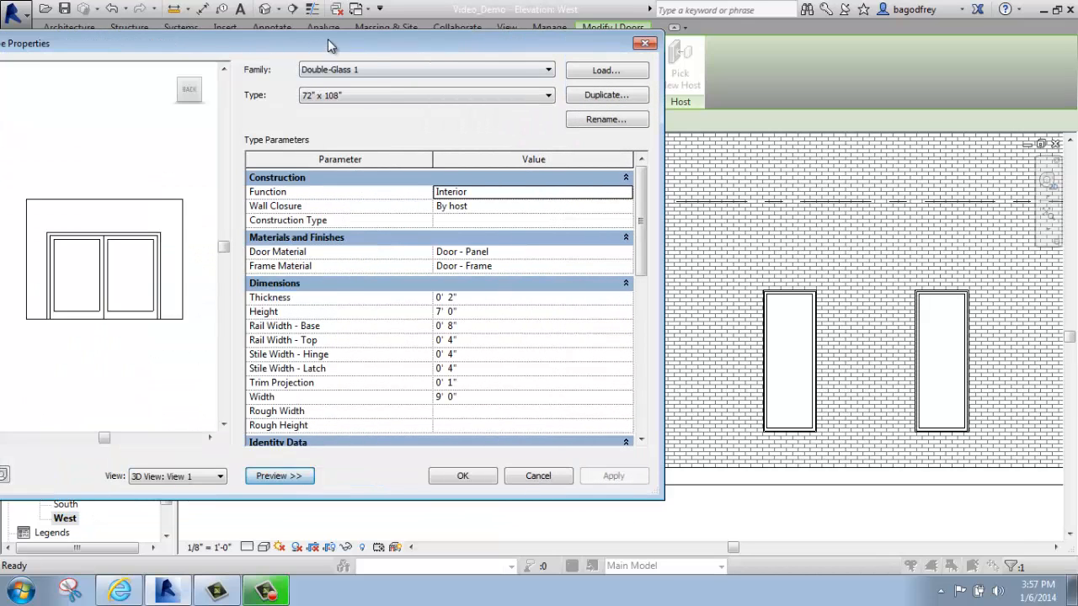
pyautogui.moveTo(327, 39); pyautogui.dragTo(363, 13)
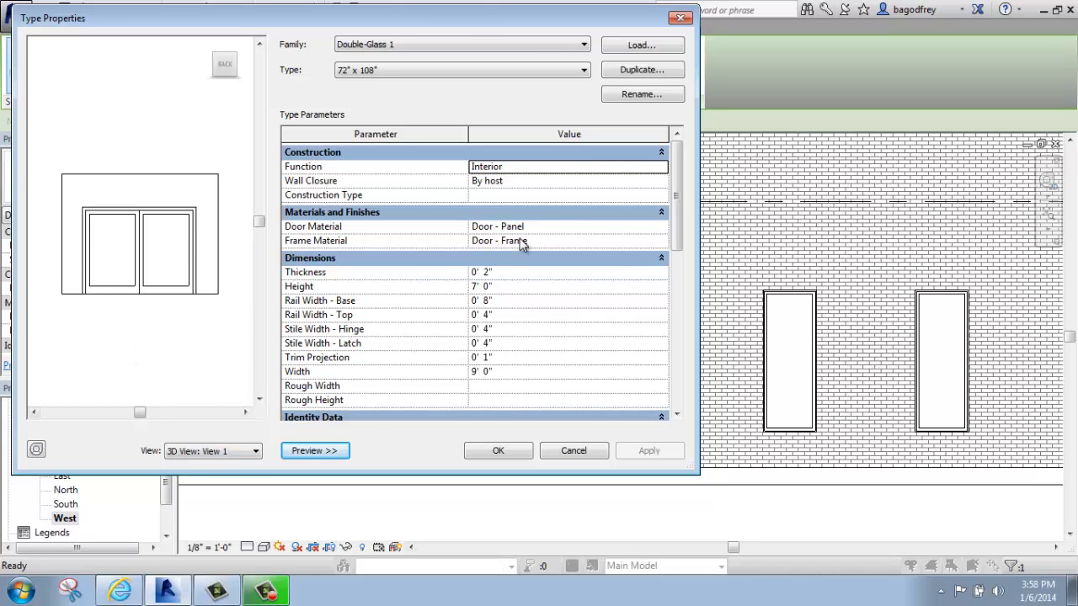
pyautogui.moveTo(463, 25)
pyautogui.mouseDown()
pyautogui.moveTo(401, 72)
pyautogui.moveTo(364, 63)
pyautogui.moveTo(389, 54)
pyautogui.mouseUp()
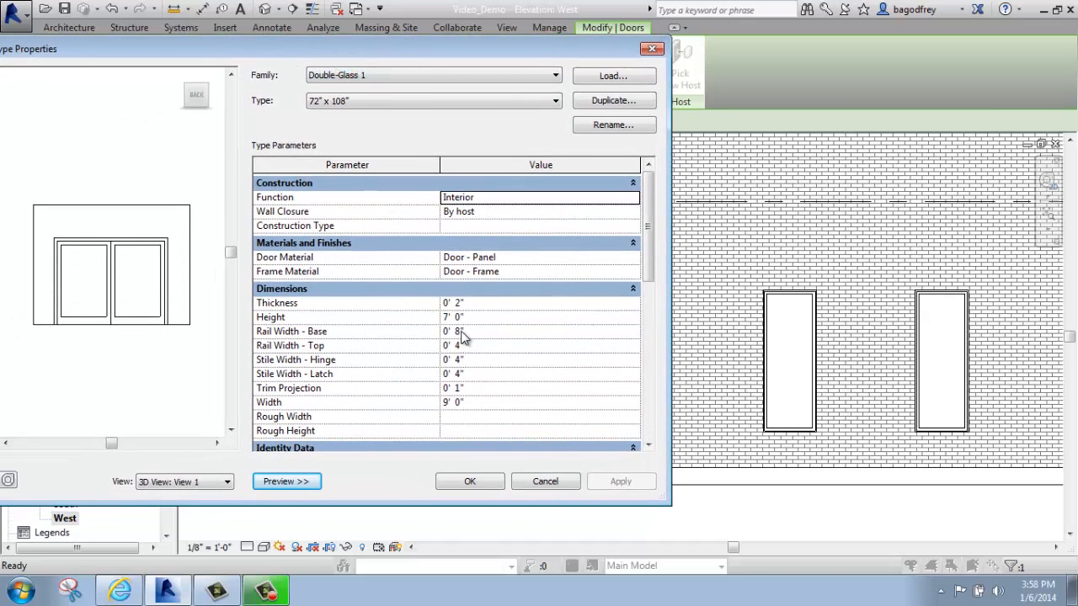
# Step: Duplicate the 72" x 108" door type under the name 108" x 108"
pyautogui.click(596, 101)
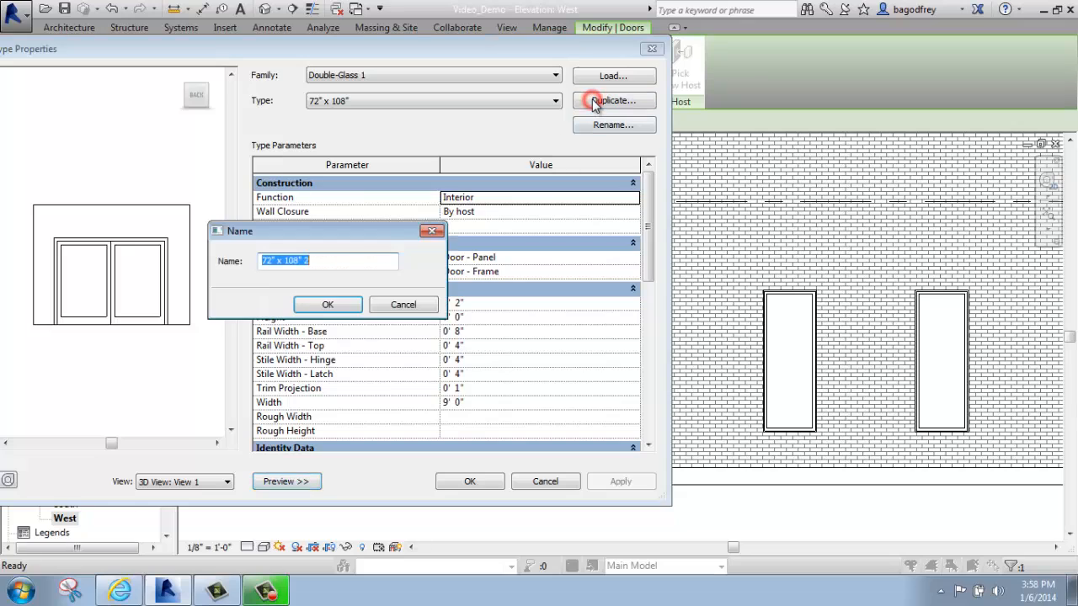
pyautogui.click(270, 259)
pyautogui.press('BackSpace')
pyautogui.press('BackSpace')
pyautogui.press('BackSpace')
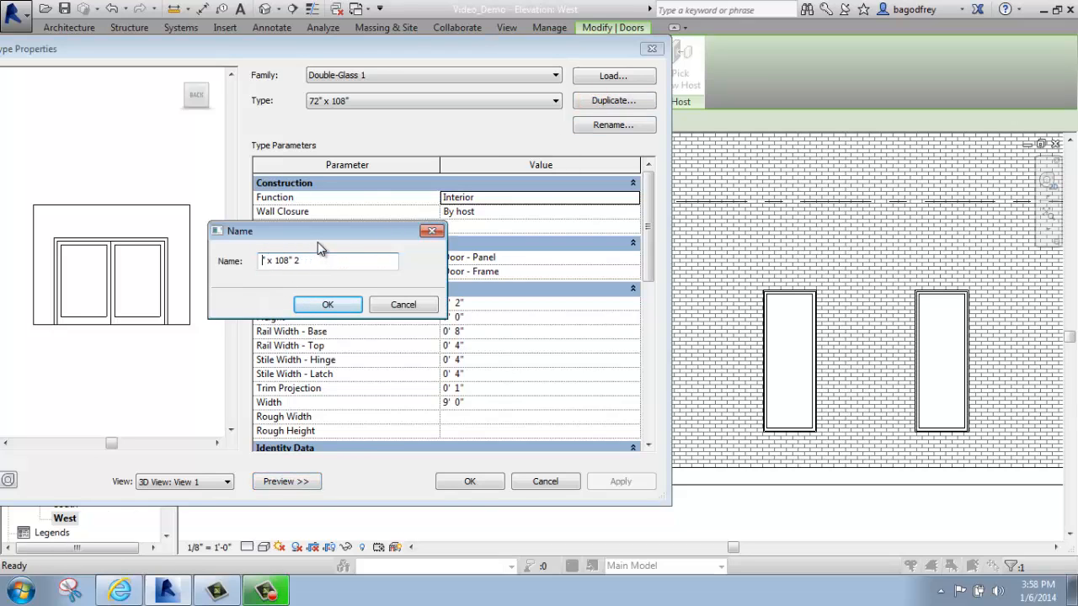
pyautogui.write('108')
pyautogui.click(326, 261)
pyautogui.press('BackSpace')
pyautogui.click(330, 304)
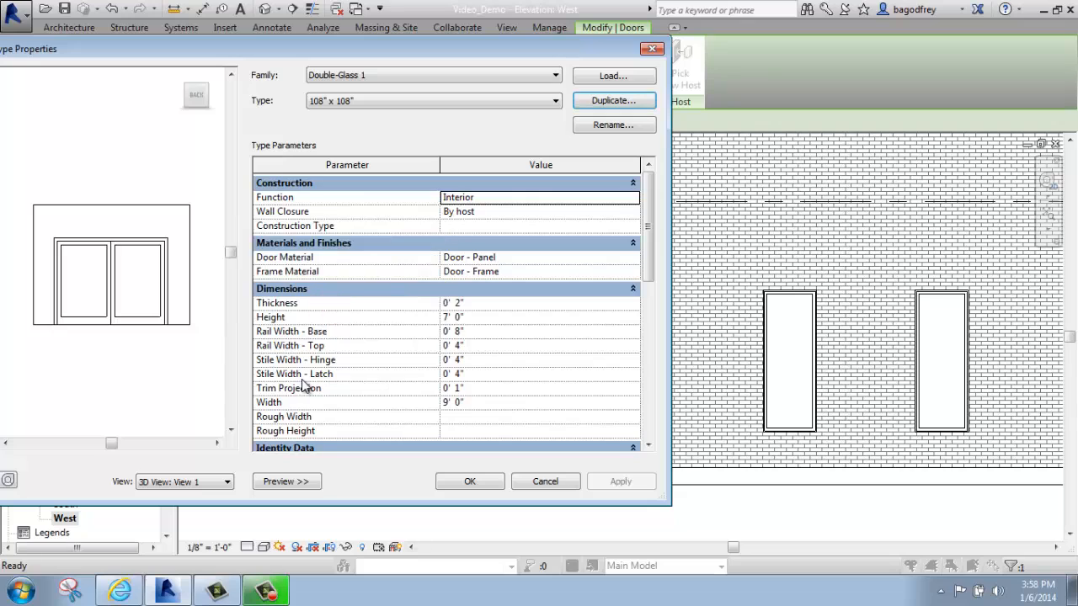
# Step: Set the 108" x 108" door type's height to 9' 0" and apply it to the door
pyautogui.click(470, 317)
pyautogui.moveTo(468, 317); pyautogui.dragTo(423, 320)
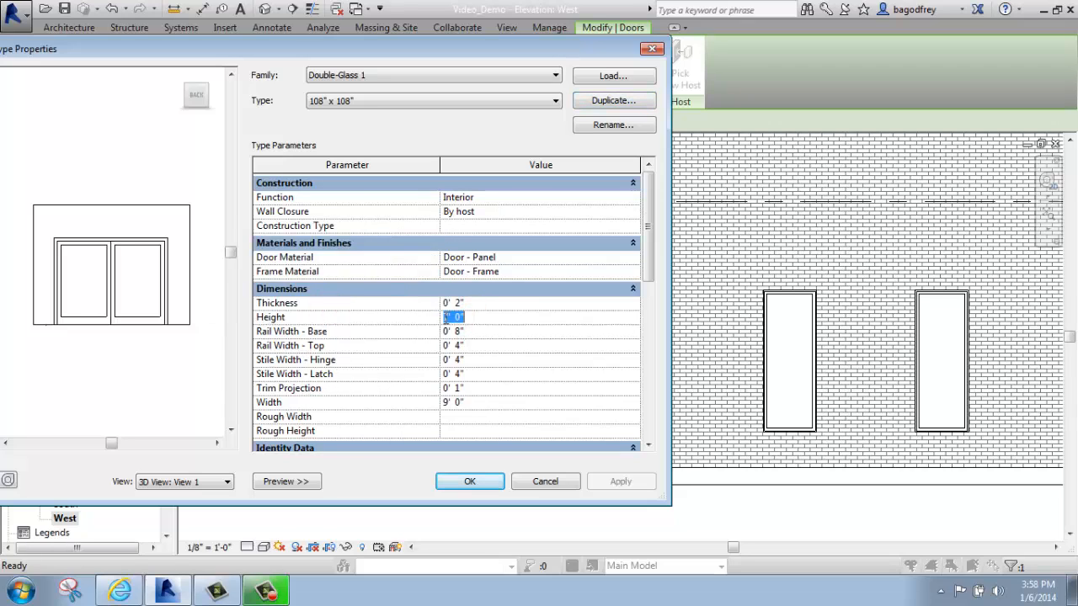
pyautogui.write('9')
pyautogui.click(486, 401)
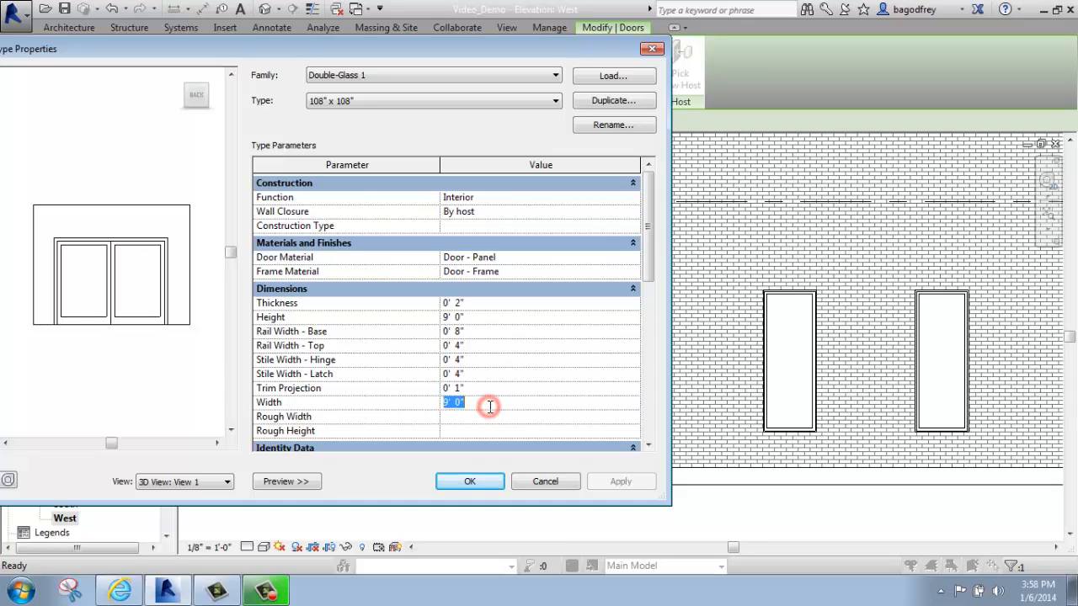
pyautogui.click(470, 482)
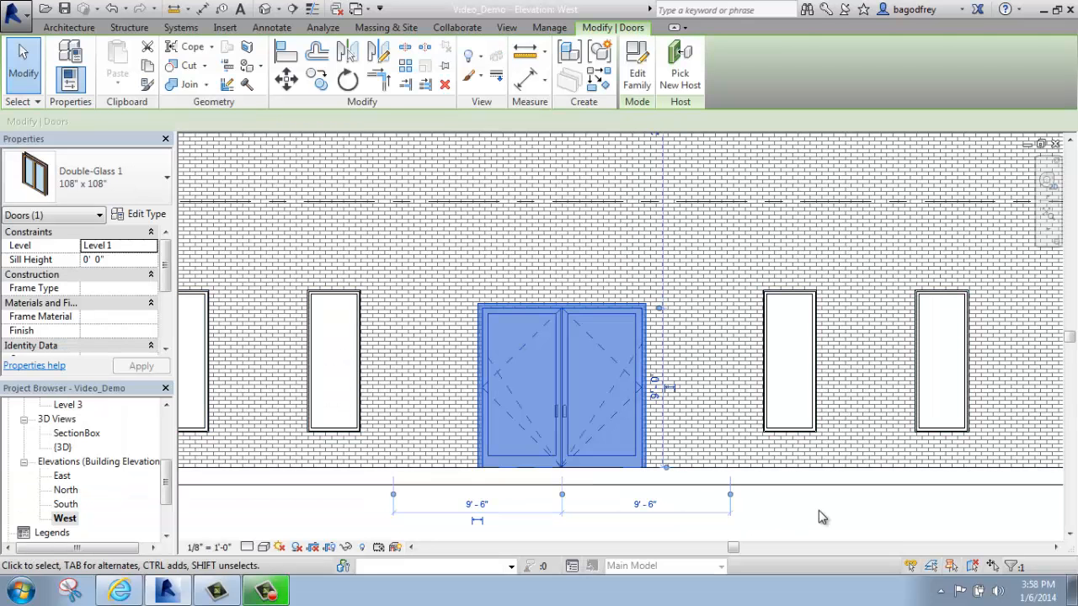
pyautogui.click(816, 511)
pyautogui.scroll(-3, 813, 510)
pyautogui.moveTo(804, 510); pyautogui.dragTo(748, 497, button='middle')
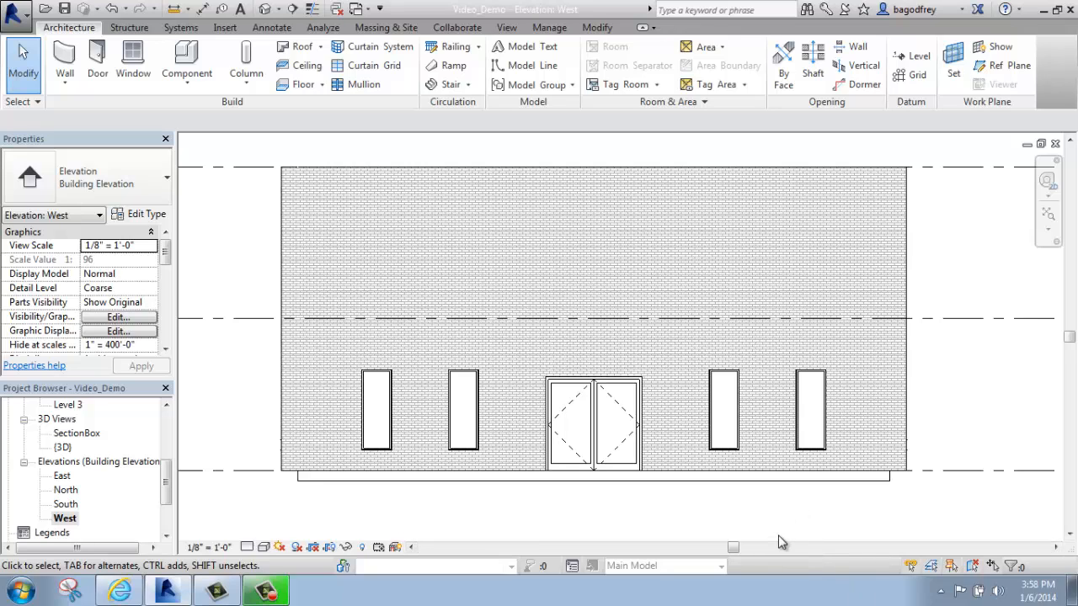
# Step: Select the double glass door in the west elevation
pyautogui.click(611, 476)
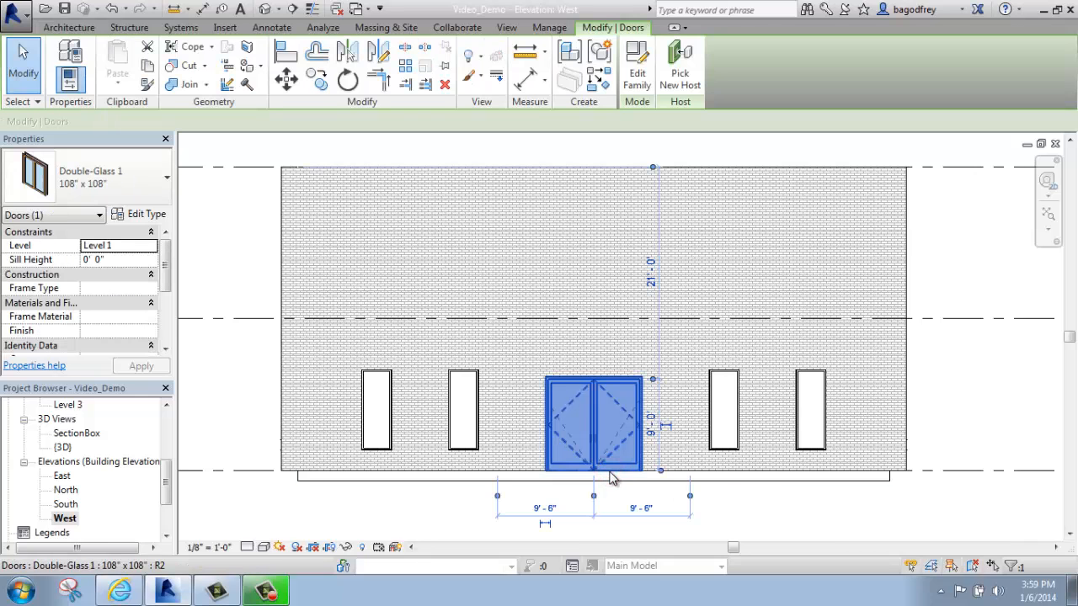